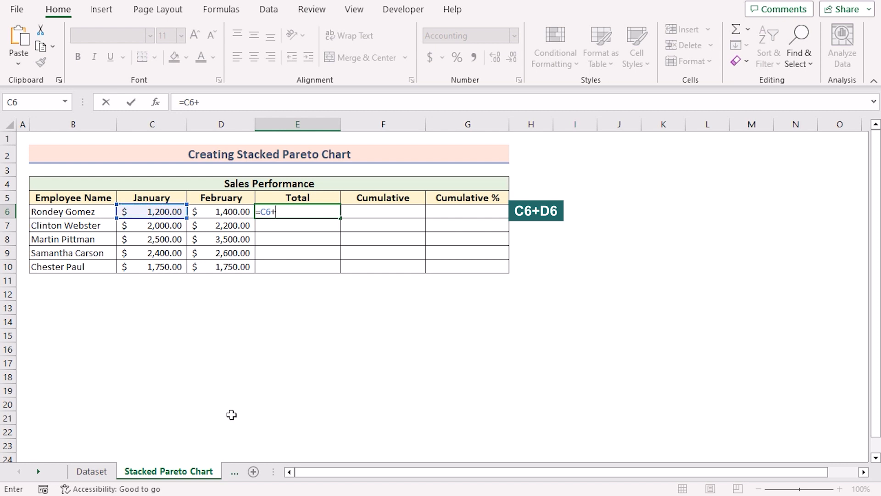
Complete the Total formula =C6+D6 in E6 and fill it down through E10
click(236, 210)
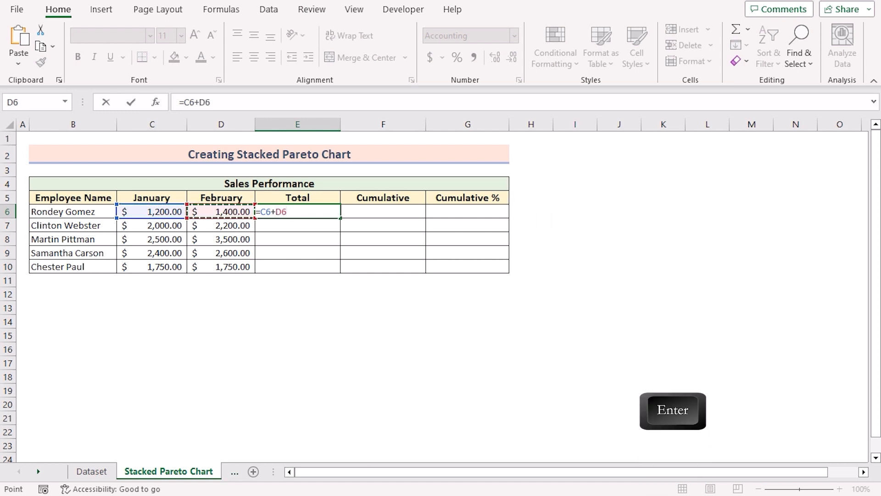
key(Return)
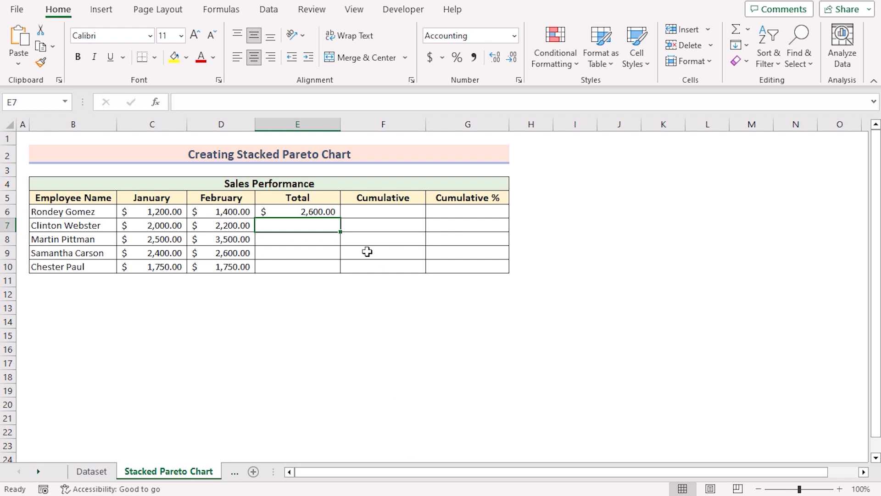
click(321, 212)
double_click(341, 218)
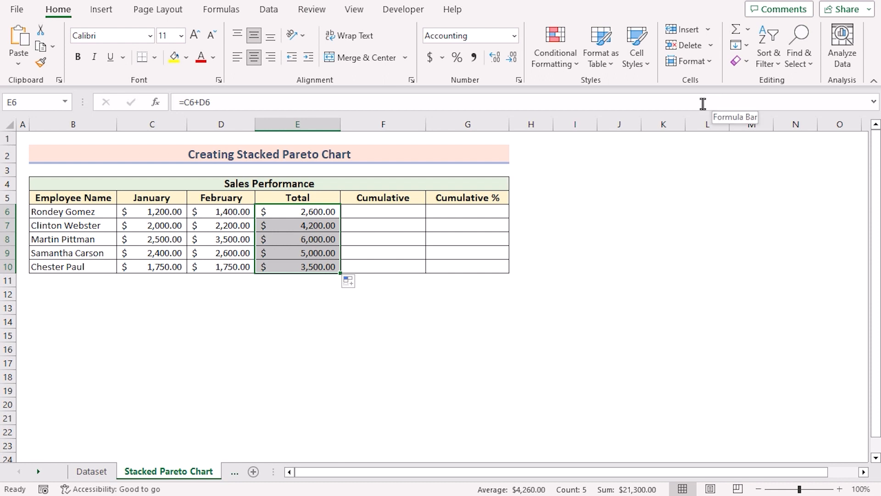
Sort the Total values from largest to smallest, expanding the selection to the adjacent data
click(778, 59)
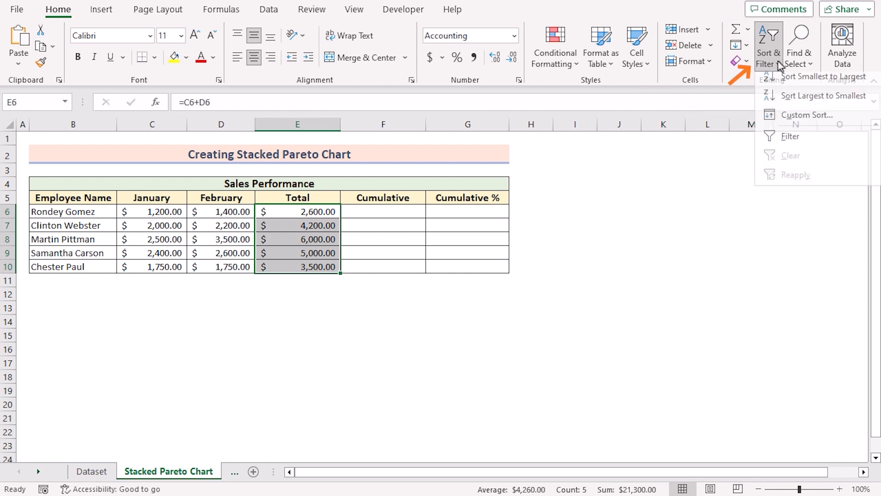
click(790, 102)
drag(403, 148, 654, 167)
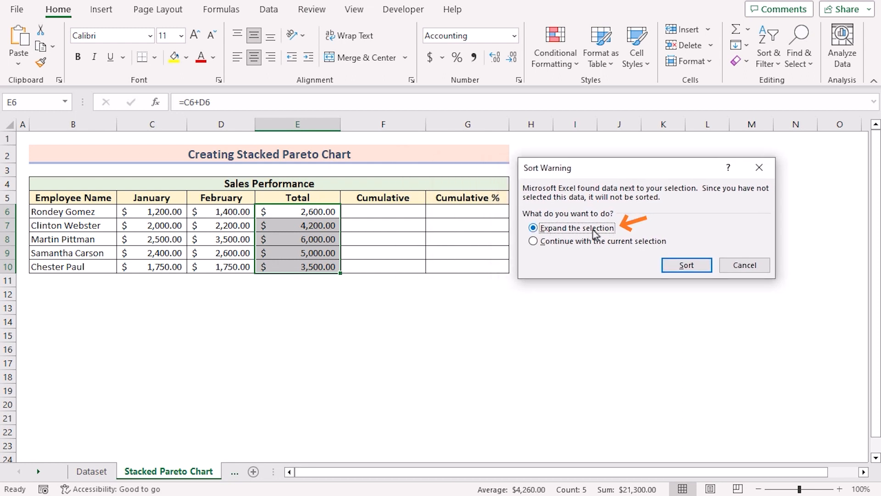
click(701, 265)
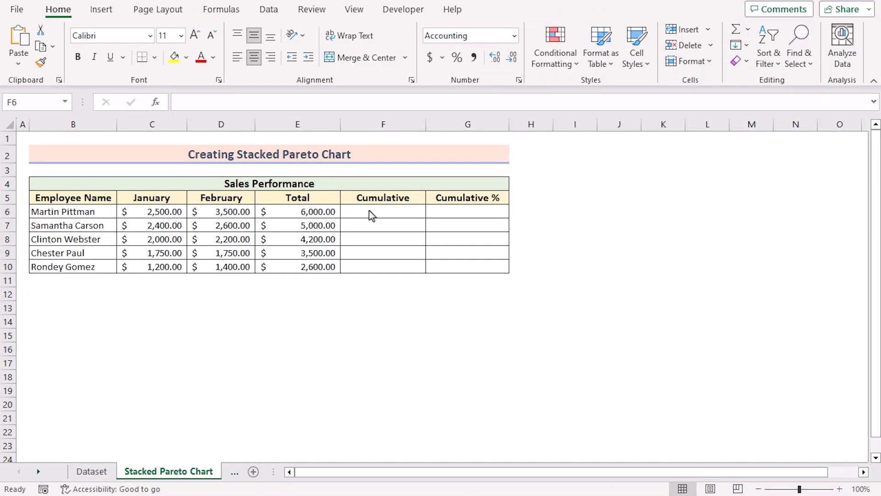
Enter the formula =E6 in F6 as the first Cumulative value
double_click(369, 212)
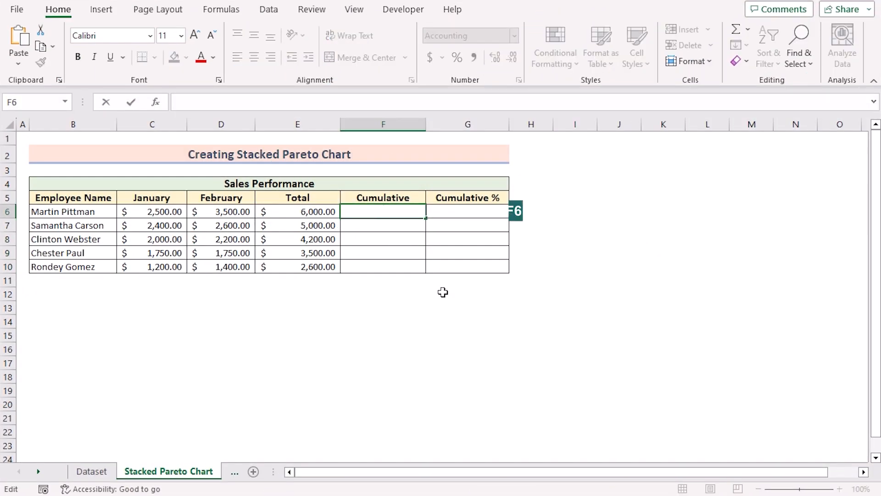
text(=)
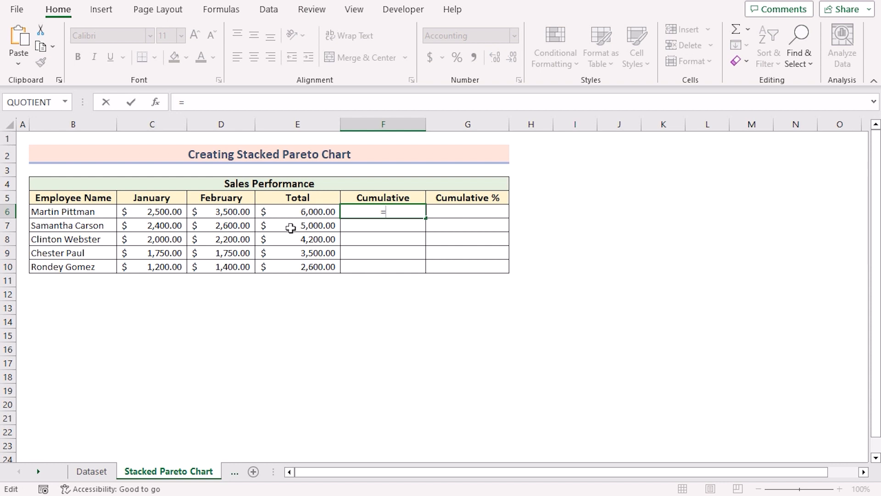
click(283, 212)
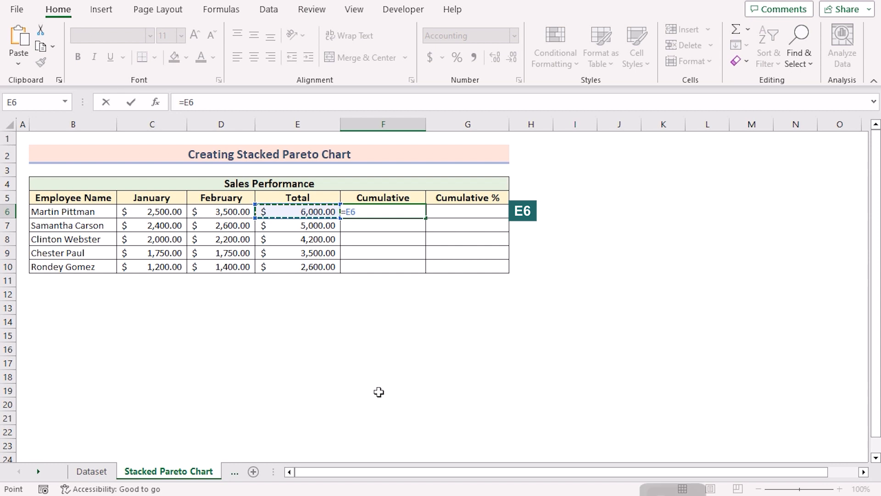
key(Return)
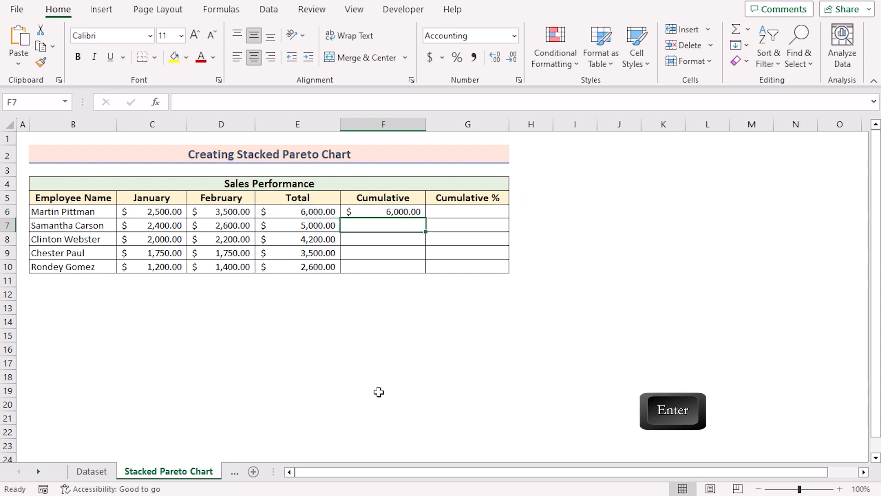
Enter the running-total formula =F6+E7 in F7 and fill it down through F10
text(=)
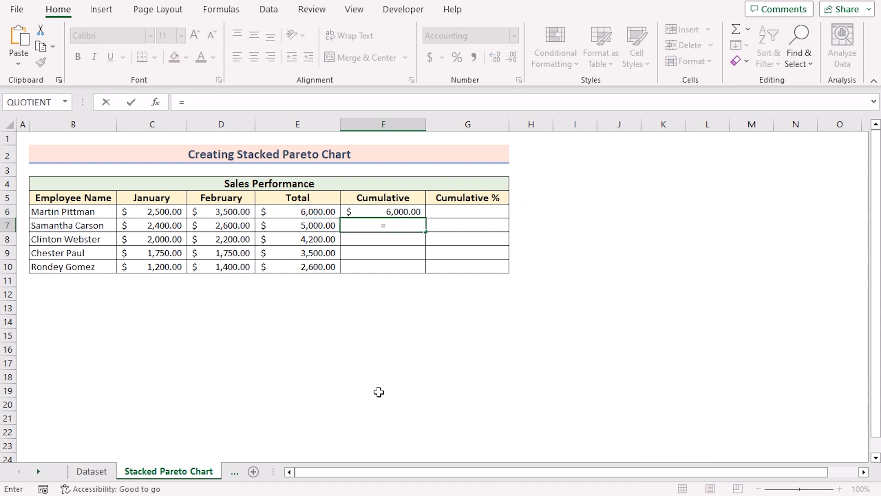
click(356, 211)
text(+)
click(314, 228)
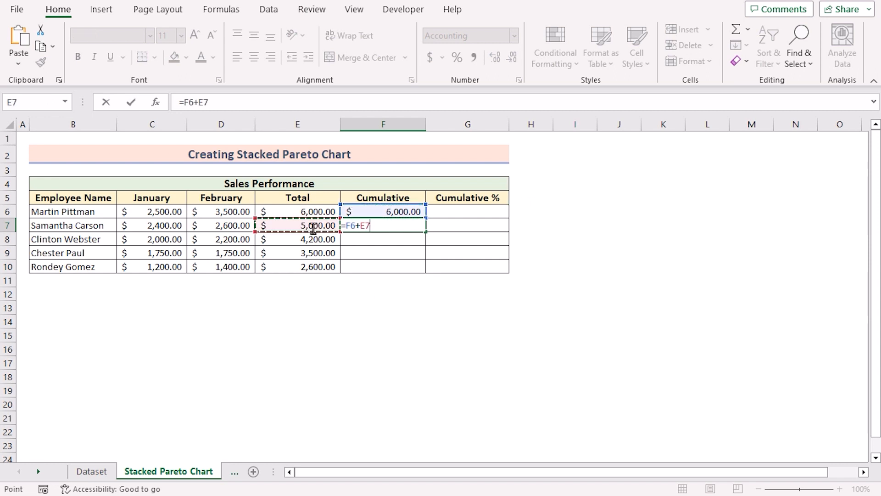
key(Return)
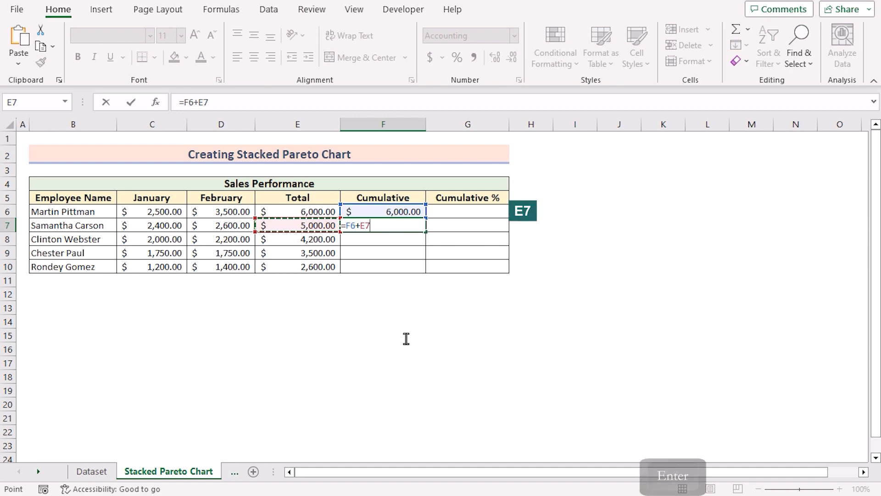
click(415, 225)
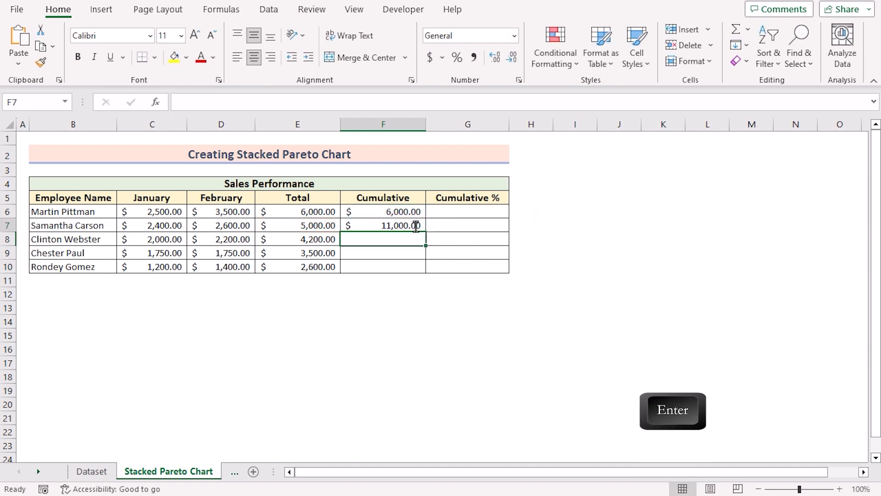
drag(427, 233, 428, 274)
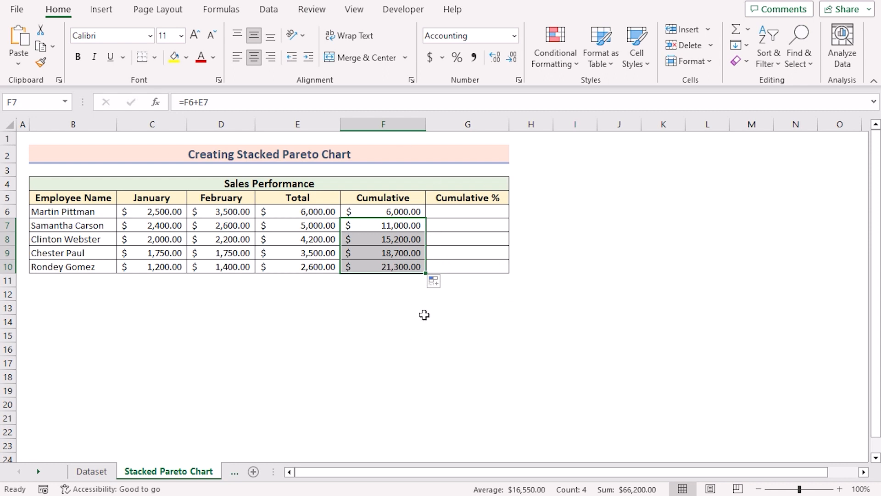
click(390, 268)
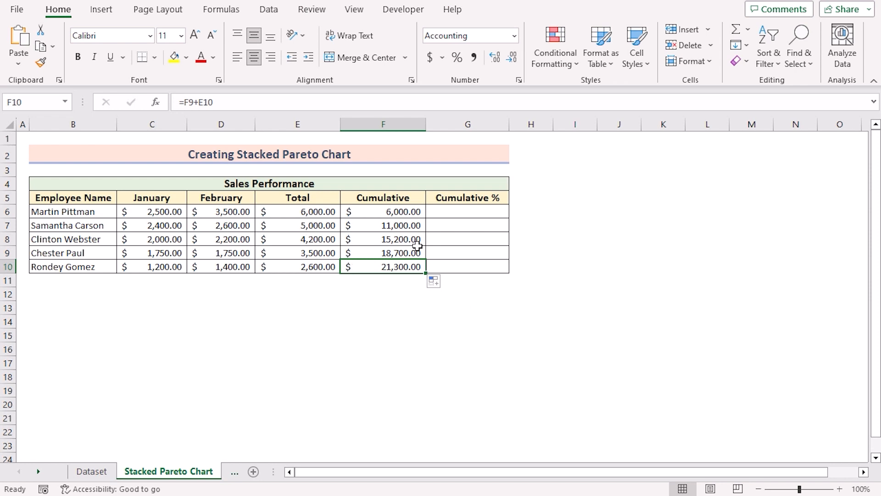
Format the Cumulative % cells G6:G10 with the Percentage number format
click(462, 213)
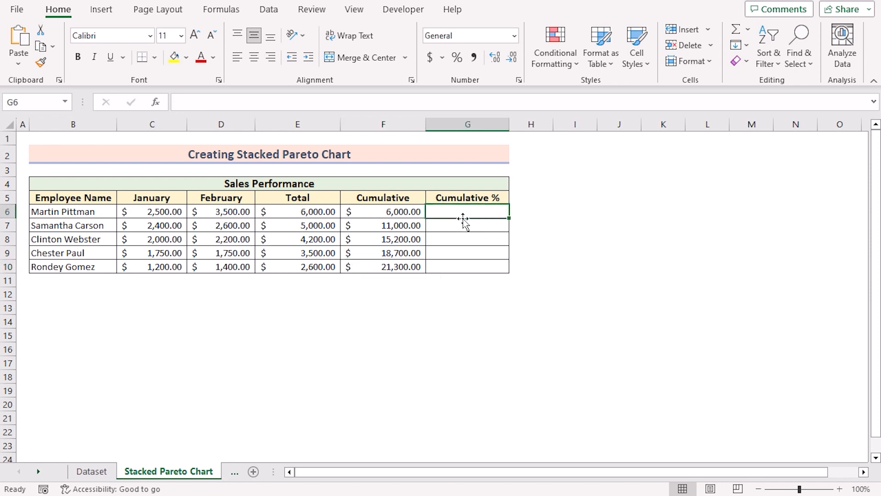
shift+click(466, 267)
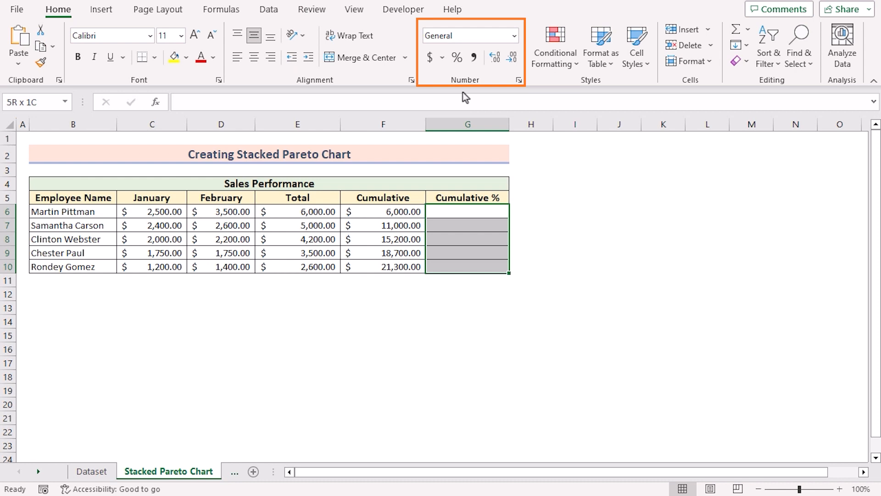
click(515, 38)
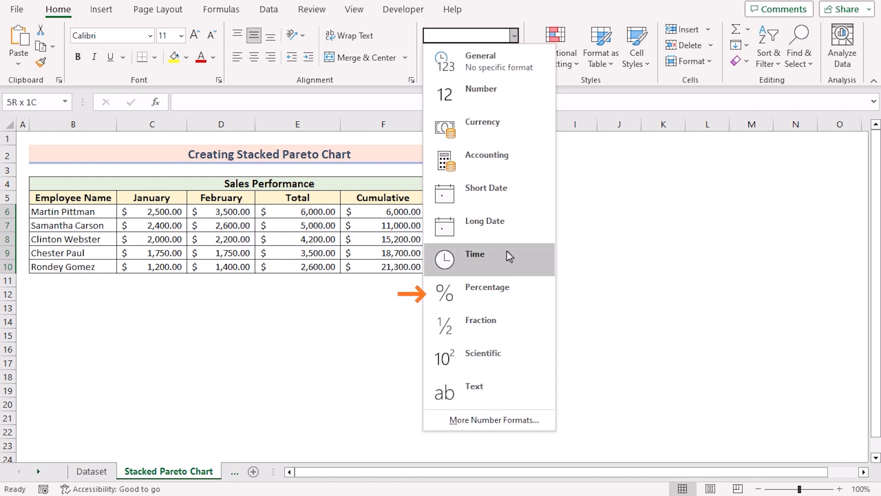
click(499, 288)
Enter =F6/$F$10 in G6, with F10 as an absolute reference, and fill it down through G10
double_click(460, 212)
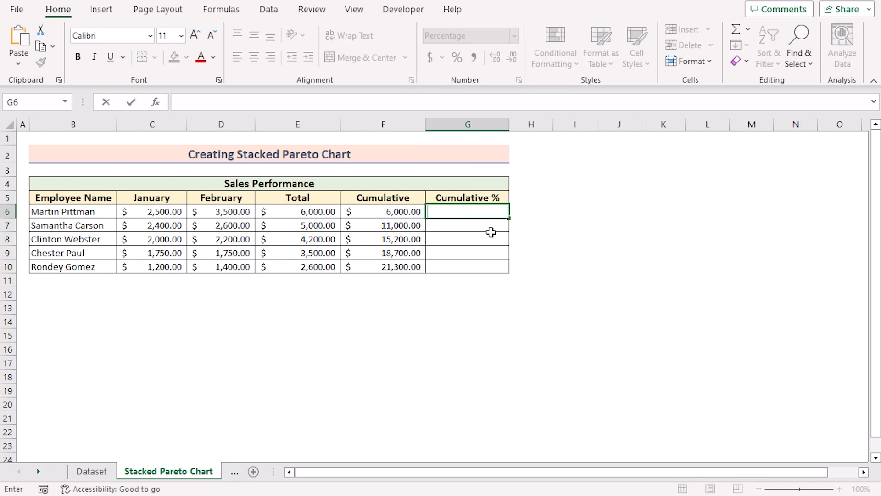
text(=)
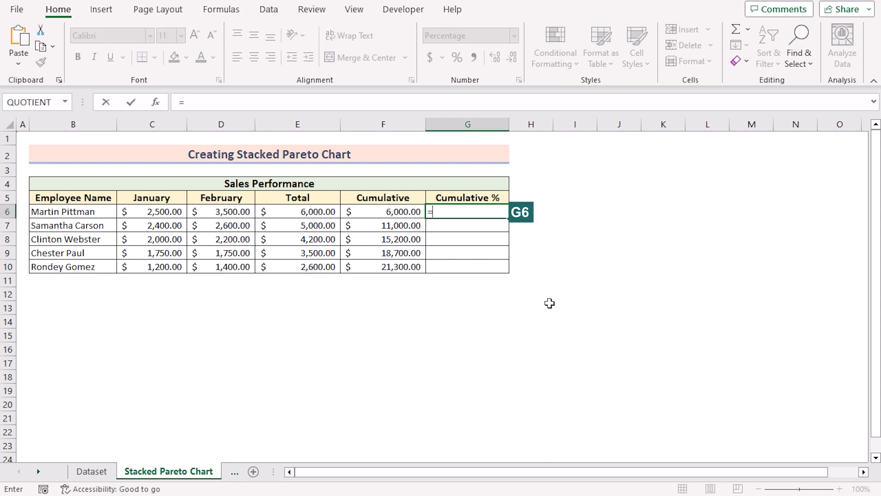
click(397, 212)
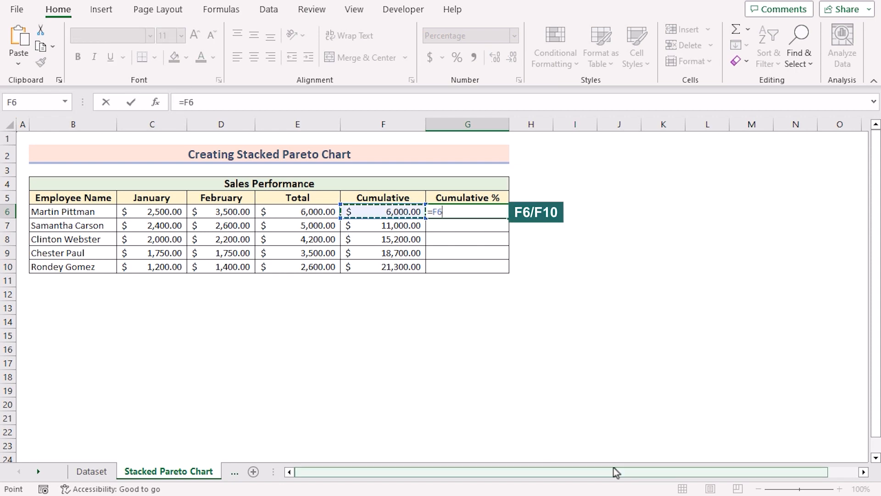
text(/)
click(392, 268)
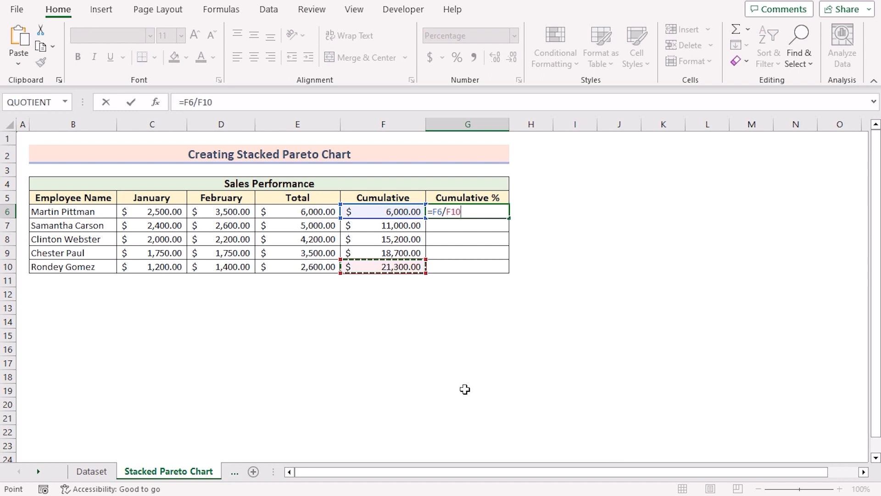
key(F4)
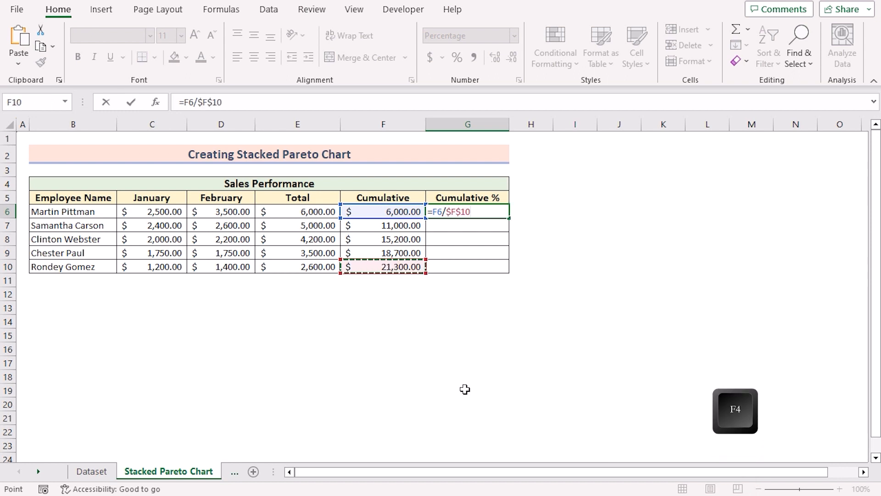
key(Return)
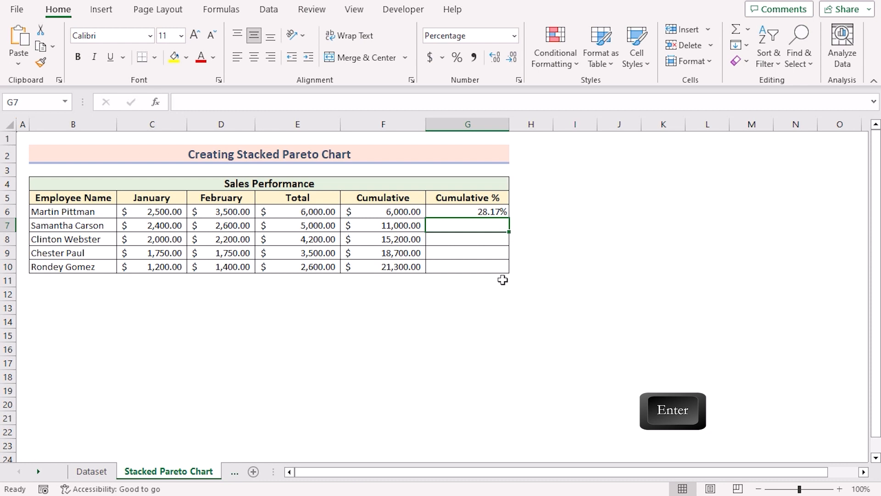
click(483, 211)
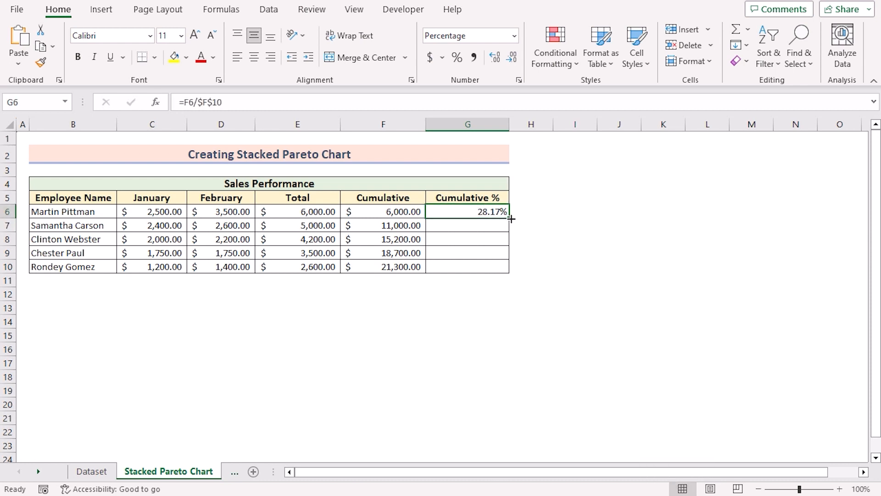
double_click(510, 218)
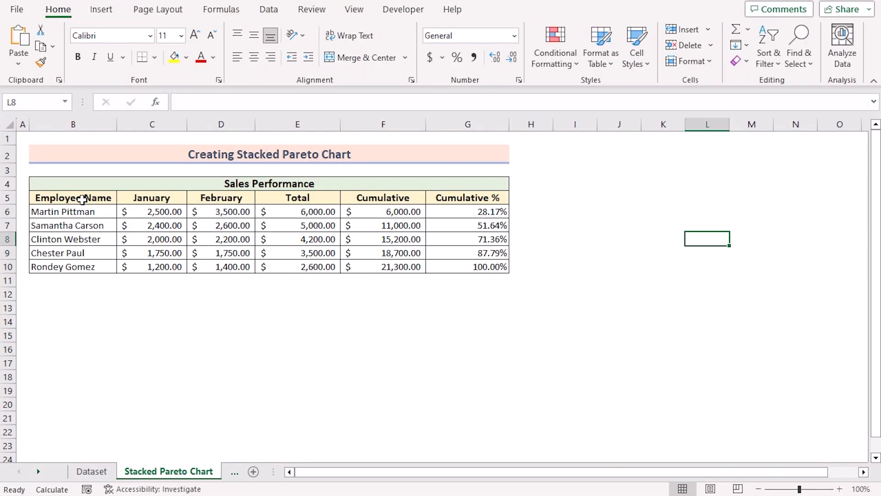
Set up a custom combination combo chart from the ranges B5:D10 and G5:G10
click(92, 199)
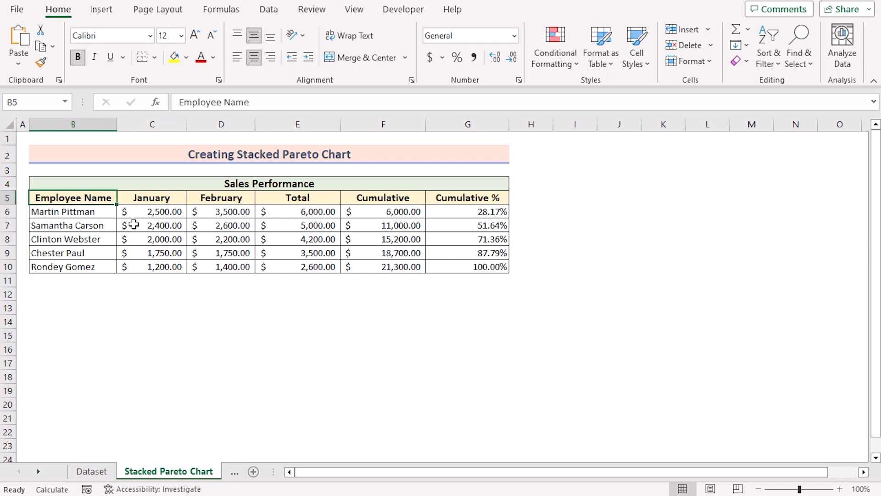
shift+click(226, 271)
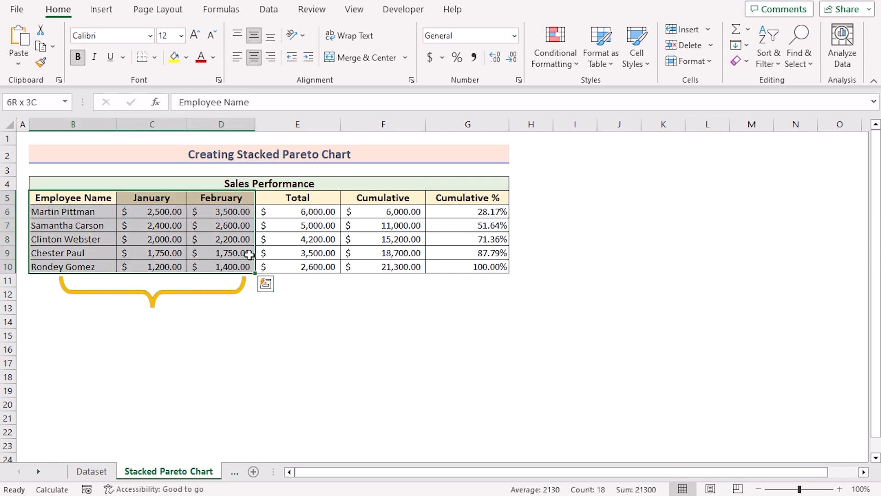
mouse_move(478, 198)
ctrl+mouse_down()
mouse_move(502, 227)
mouse_move(504, 265)
ctrl+mouse_up()
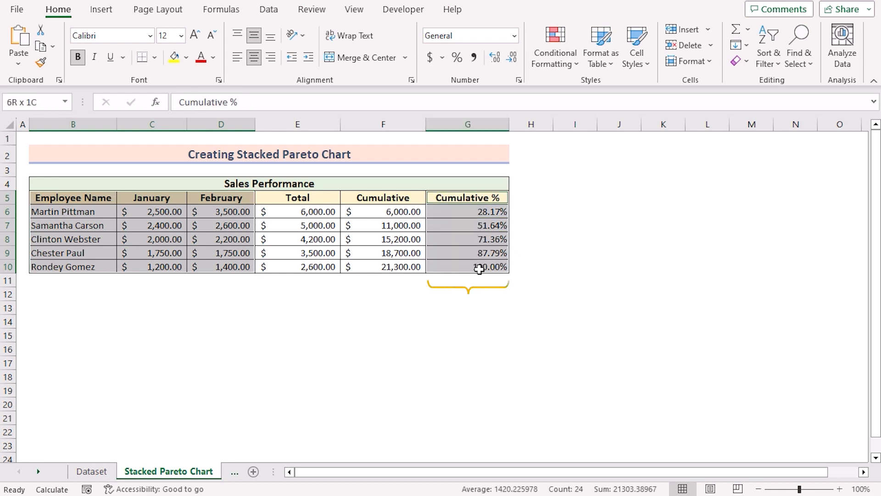
click(104, 14)
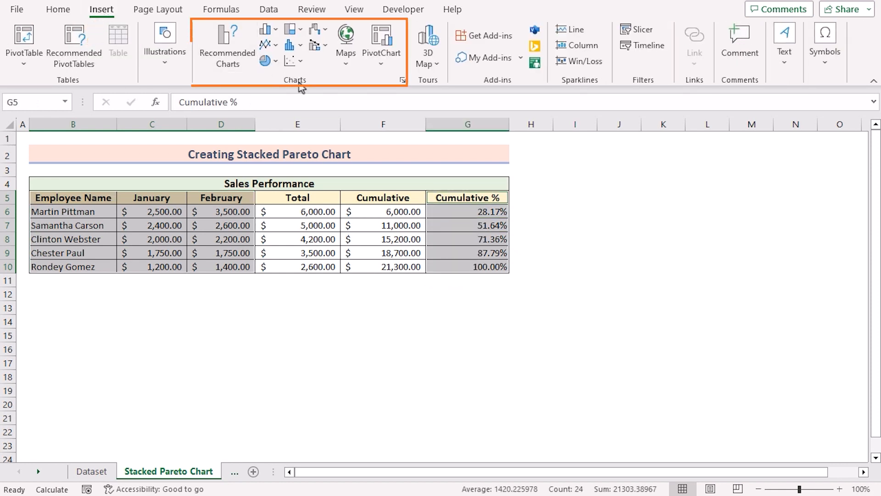
click(277, 32)
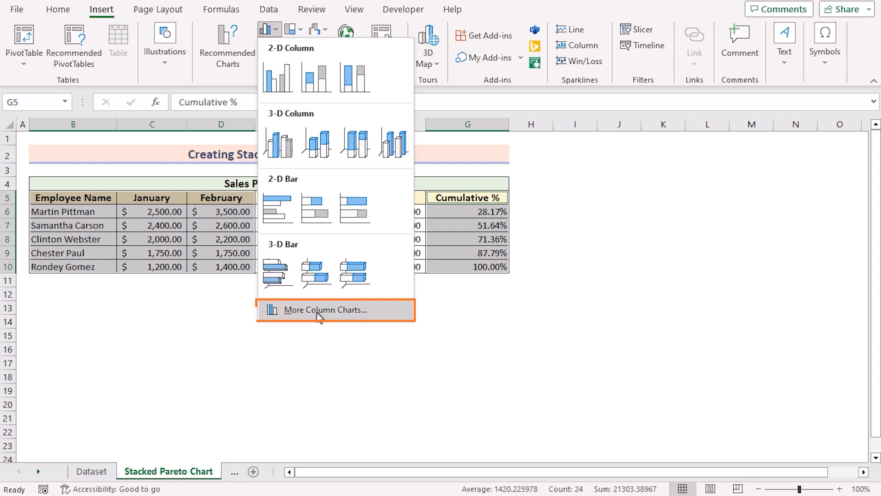
click(317, 312)
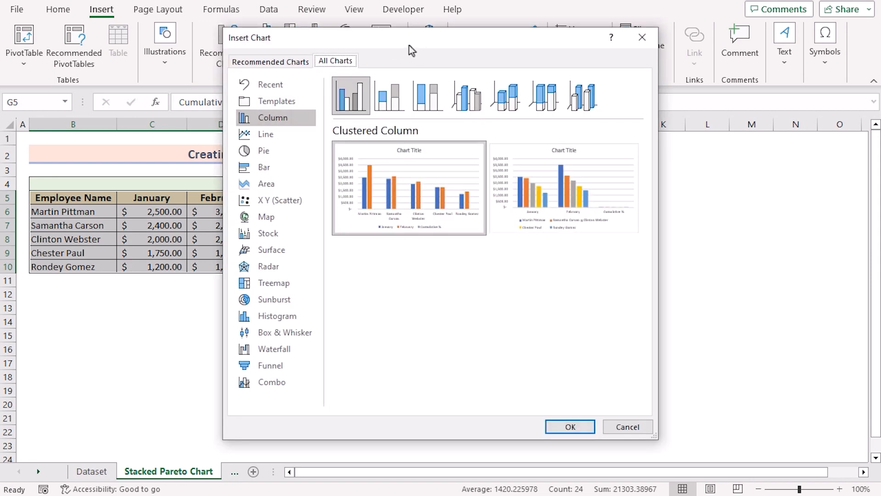
drag(481, 52, 595, 35)
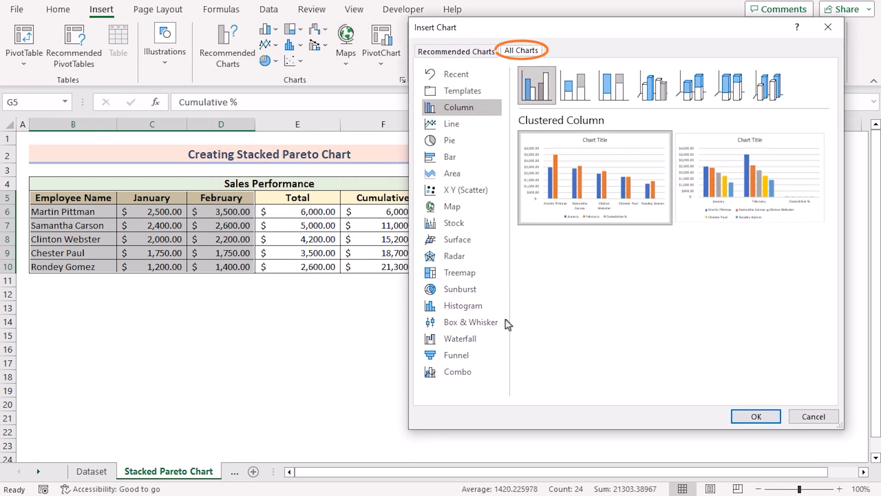
click(479, 376)
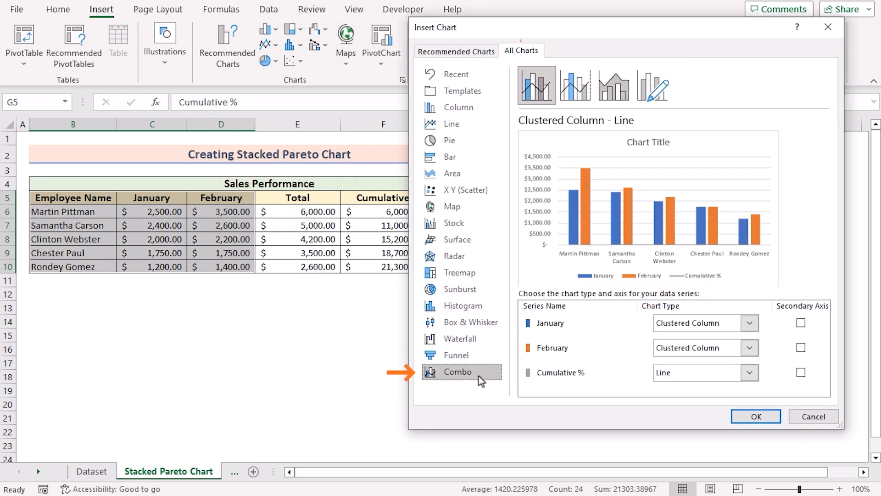
click(660, 100)
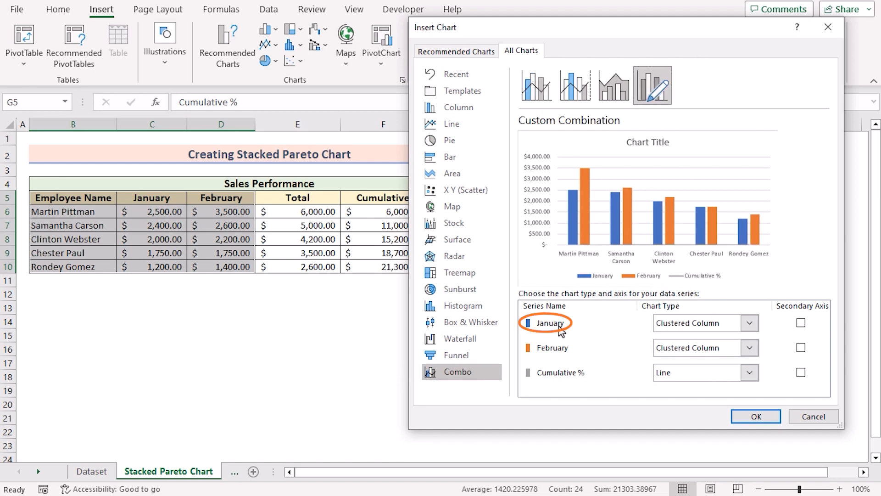
Make January and February Stacked Column series, put the Cumulative % line on the secondary axis, and create the chart
click(560, 350)
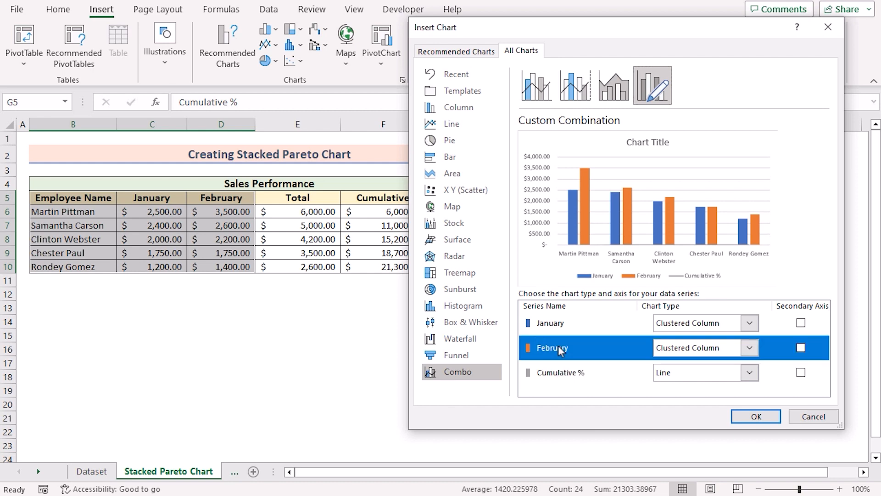
click(750, 324)
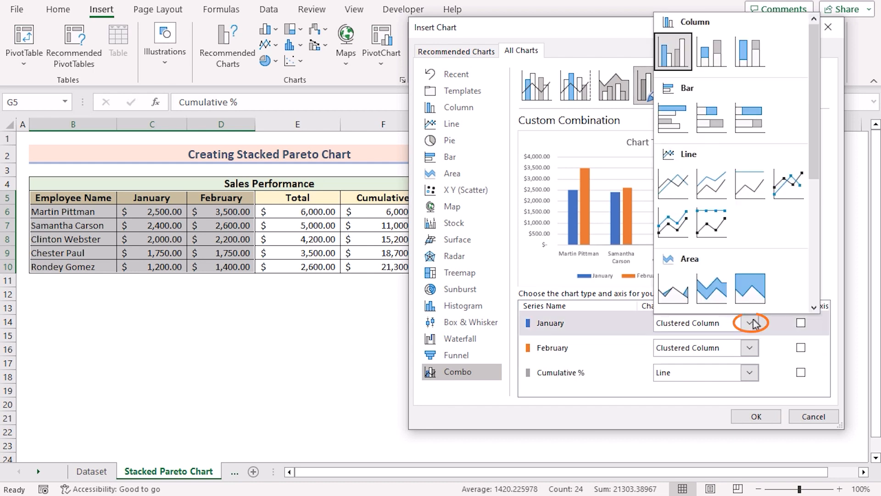
click(713, 60)
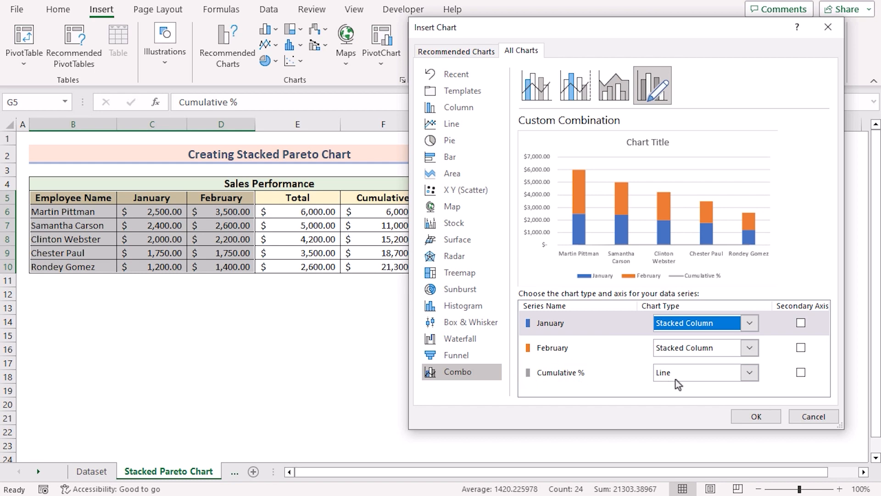
click(801, 373)
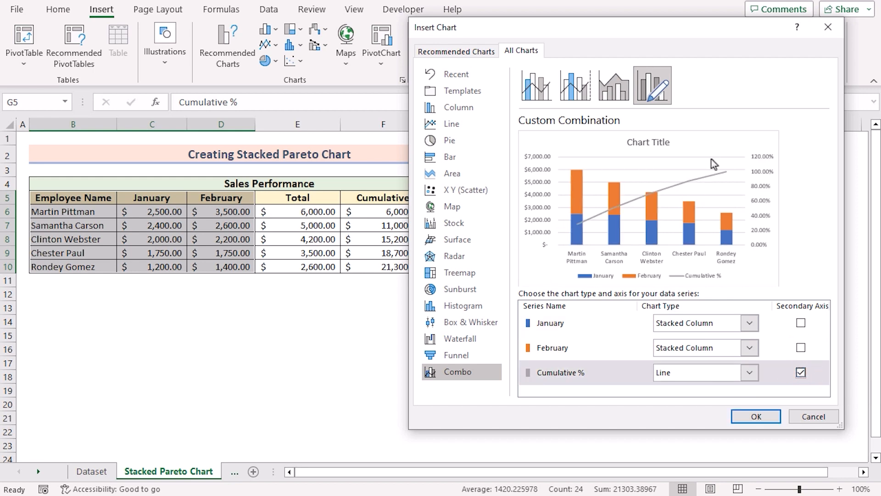
click(768, 417)
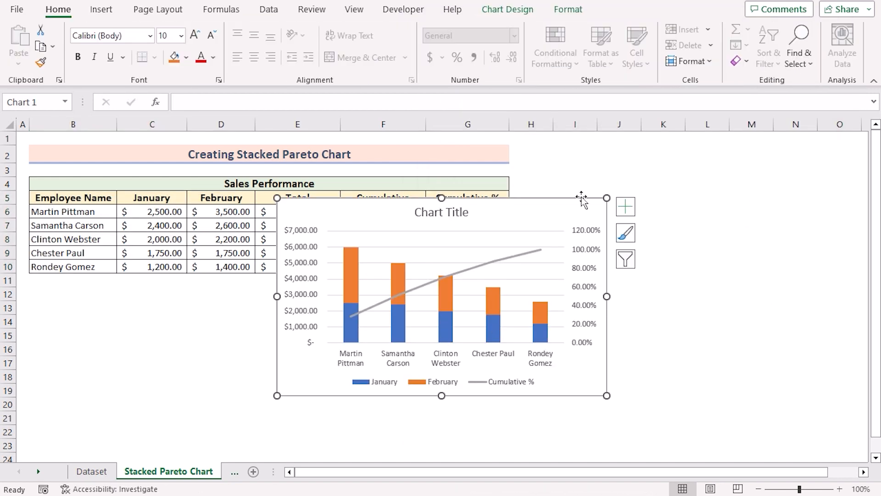
Move the combo chart beside the Sales Performance table and remove its gridlines
mouse_move(582, 197)
mouse_down()
mouse_move(726, 144)
mouse_move(810, 138)
mouse_up()
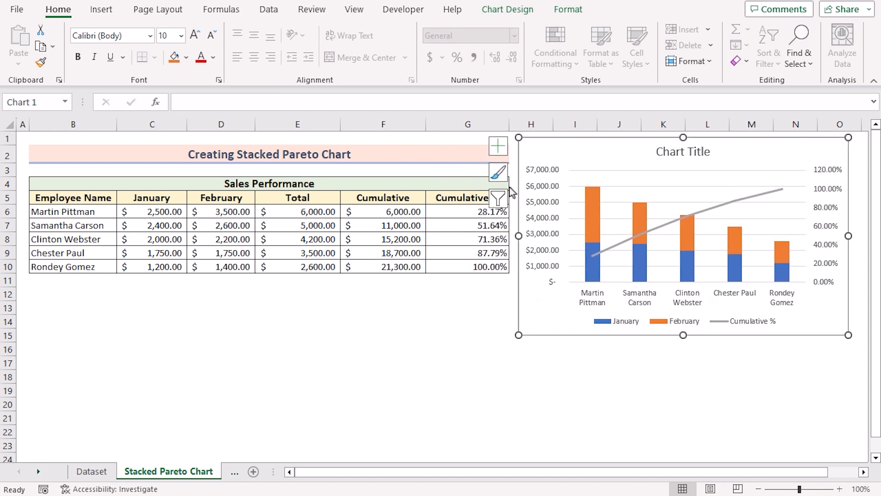
click(500, 147)
click(382, 246)
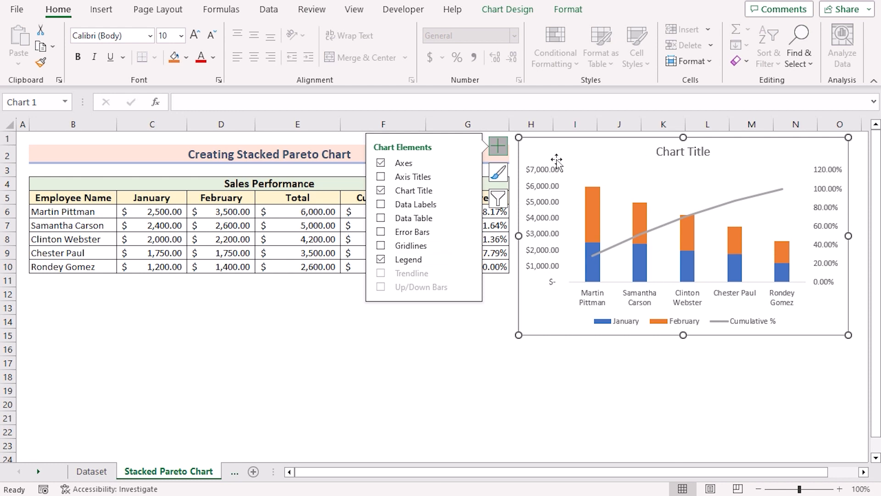
click(498, 146)
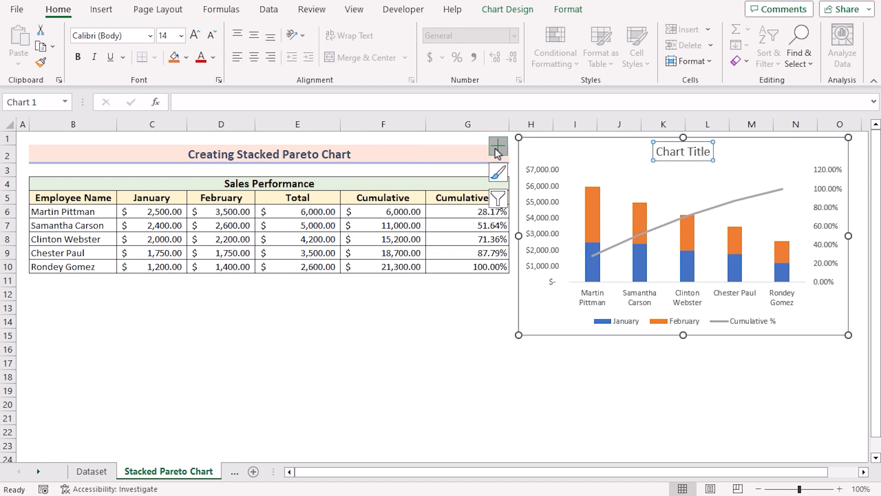
Replace the chart's placeholder title with "Stacked Pareto Chart"
drag(709, 153, 643, 152)
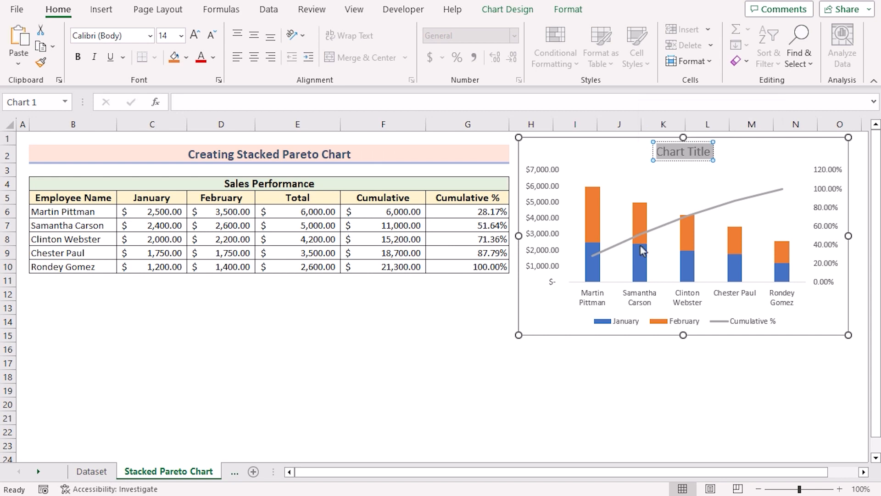
key(Delete)
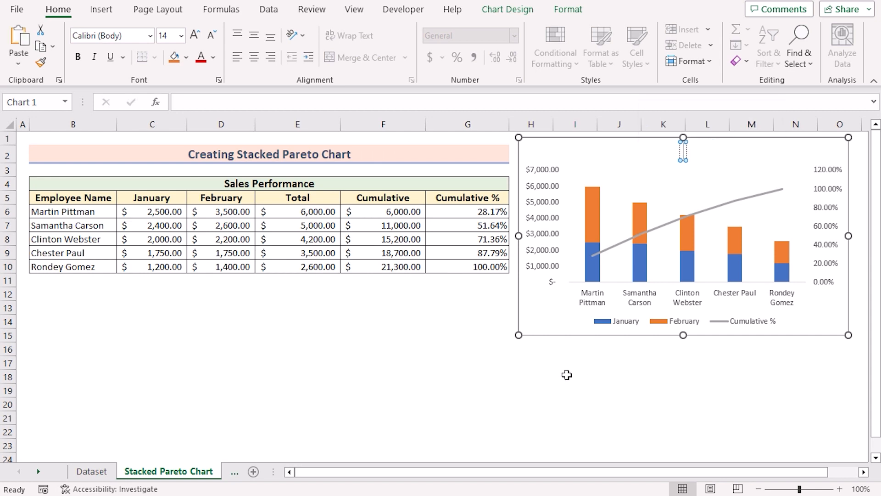
text(S)
text(tad)
text(ke)
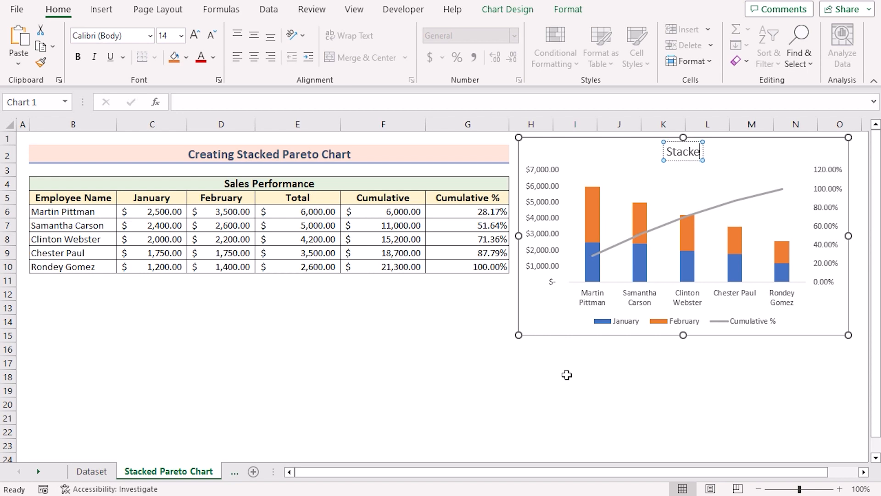
text(d P)
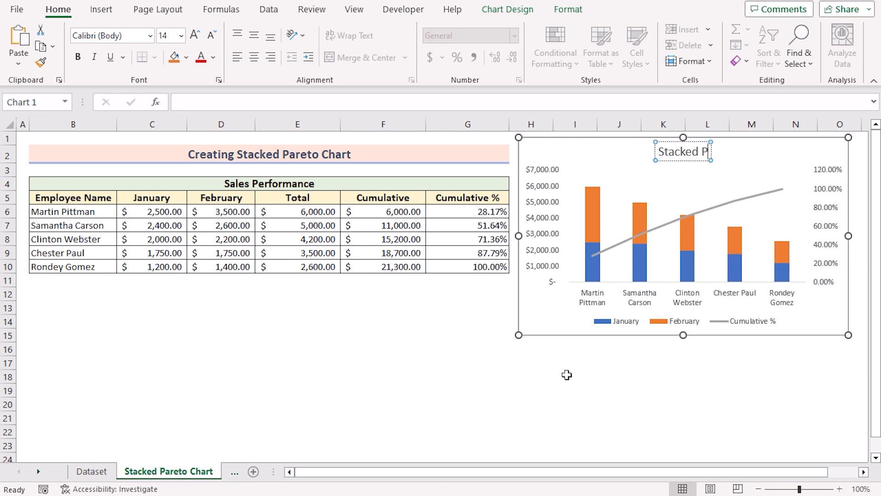
text(areto Chart)
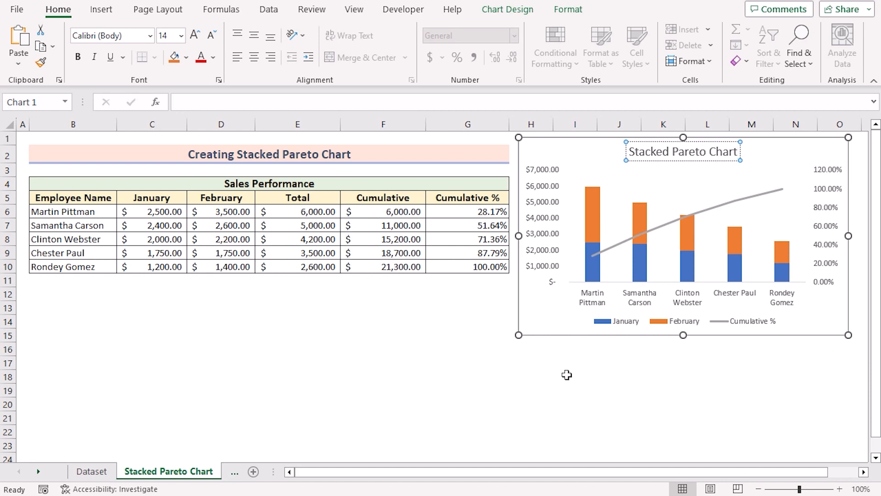
click(612, 376)
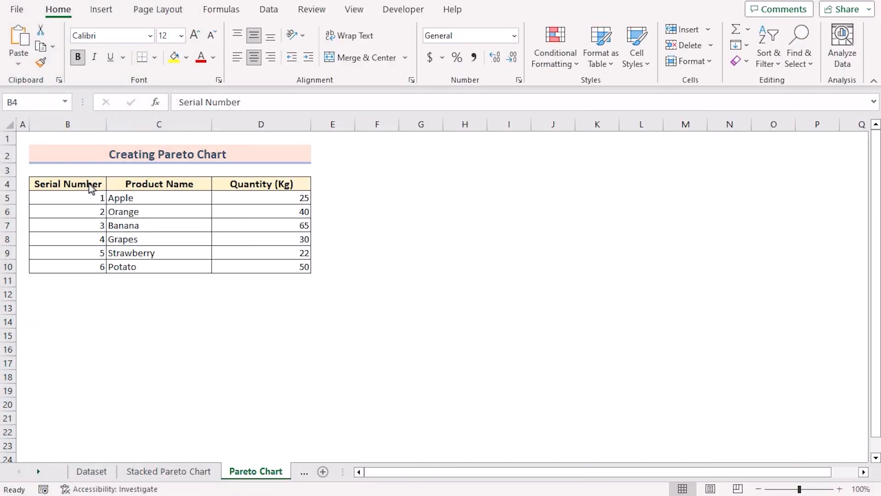
click(88, 183)
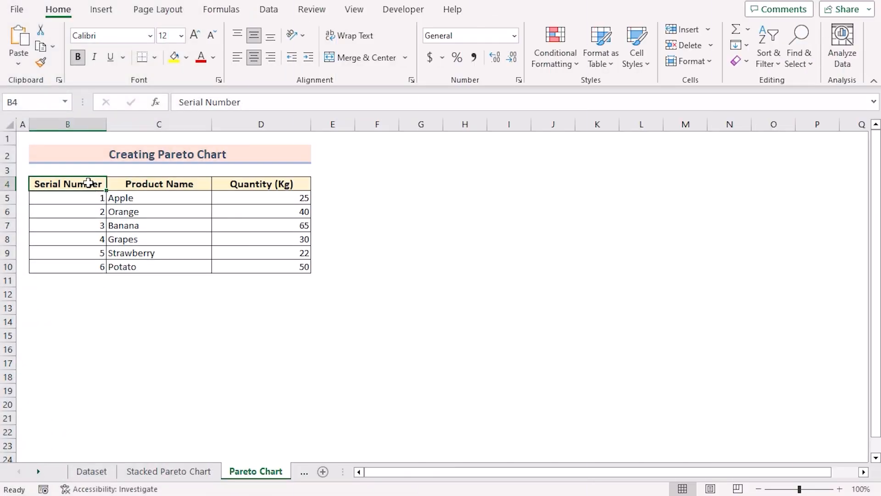
click(169, 184)
click(242, 186)
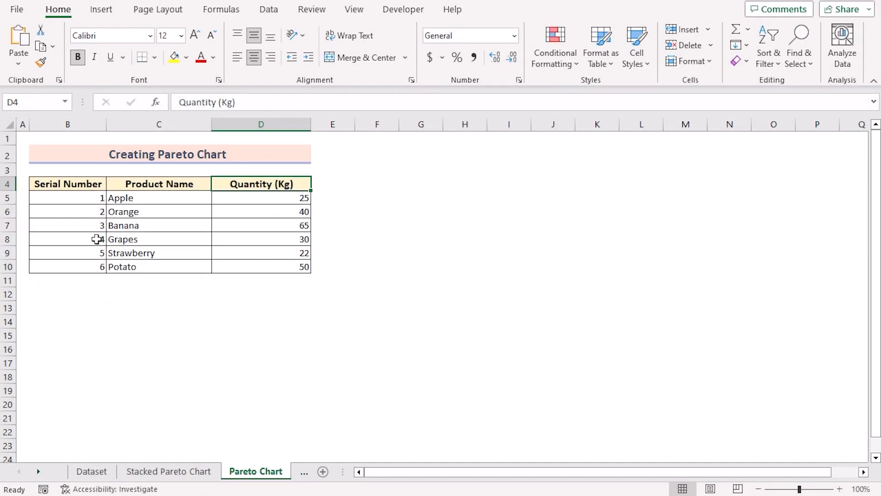
Insert a Pareto chart from B4:D10 on the Pareto Chart sheet and move it beside the product table
click(73, 185)
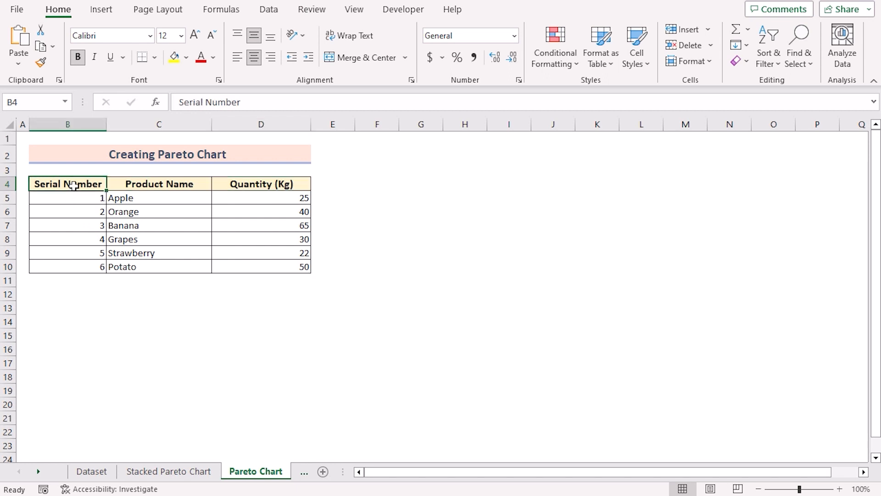
shift+click(266, 265)
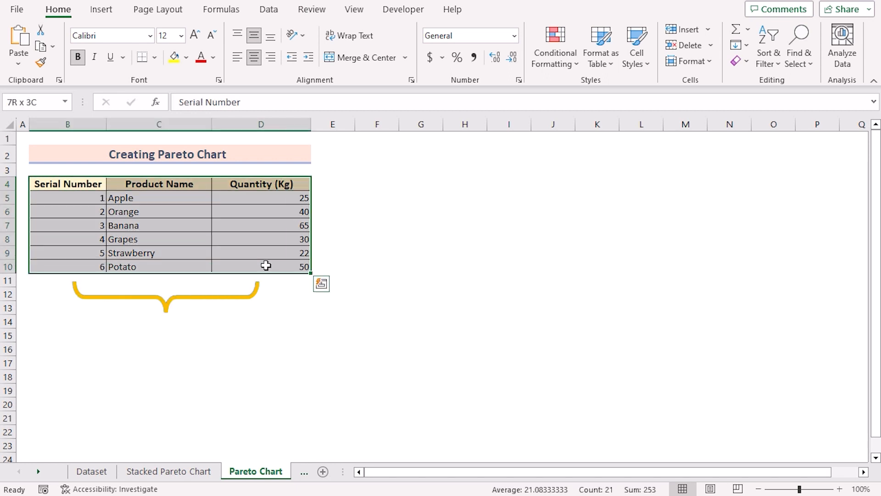
click(101, 9)
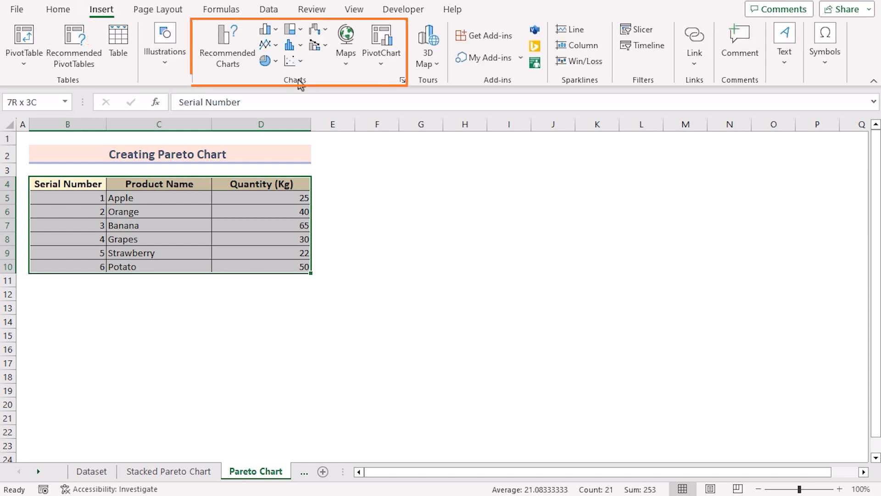
click(301, 47)
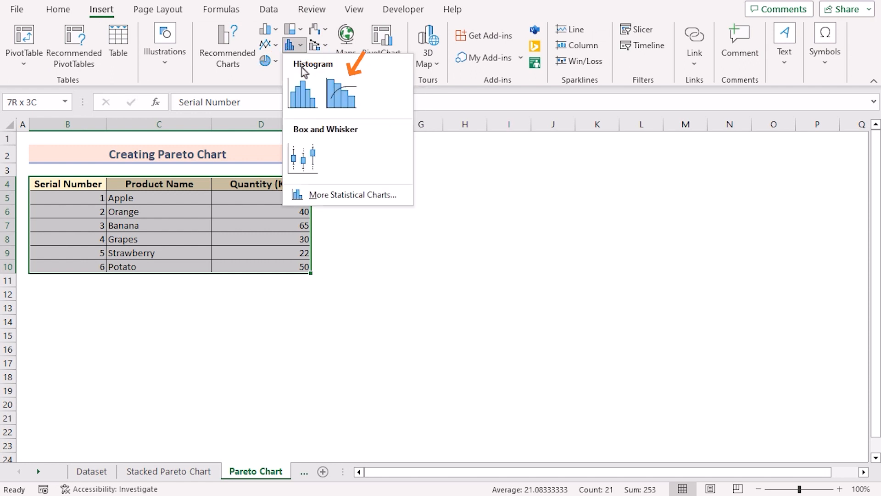
click(352, 103)
drag(417, 202, 488, 152)
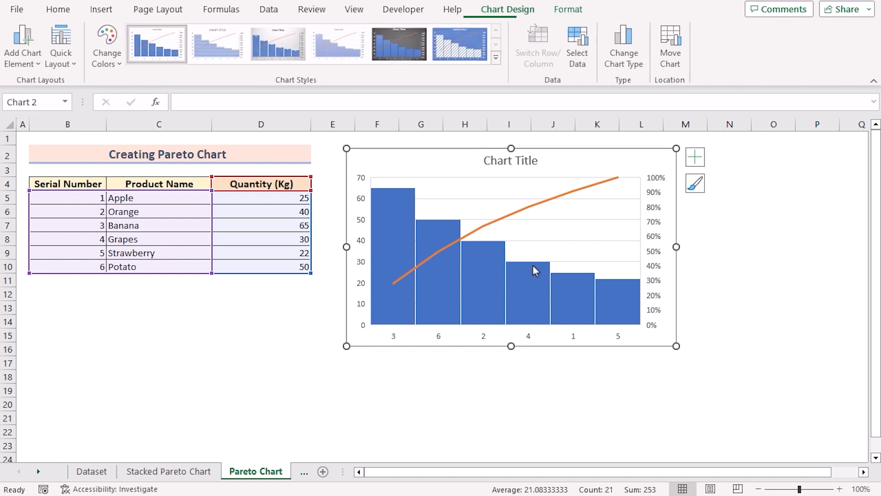
Remove the gridlines from the Pareto chart of product quantities and deselect the chart
click(696, 158)
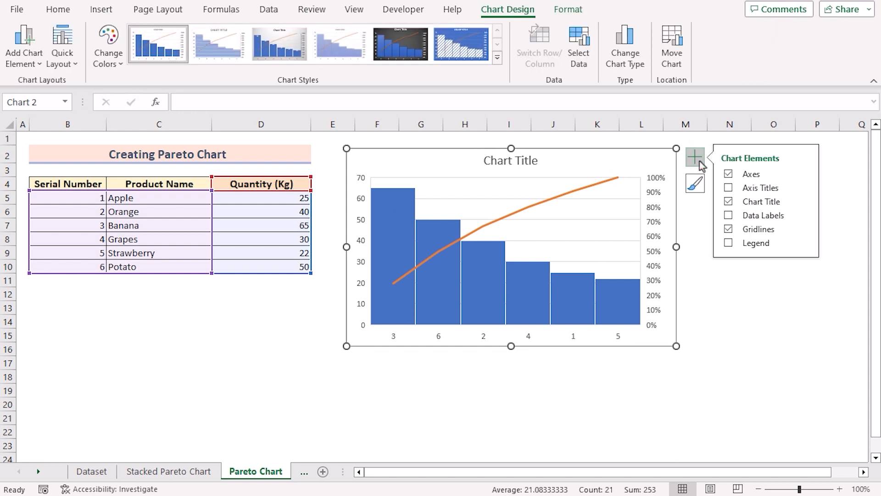
click(729, 230)
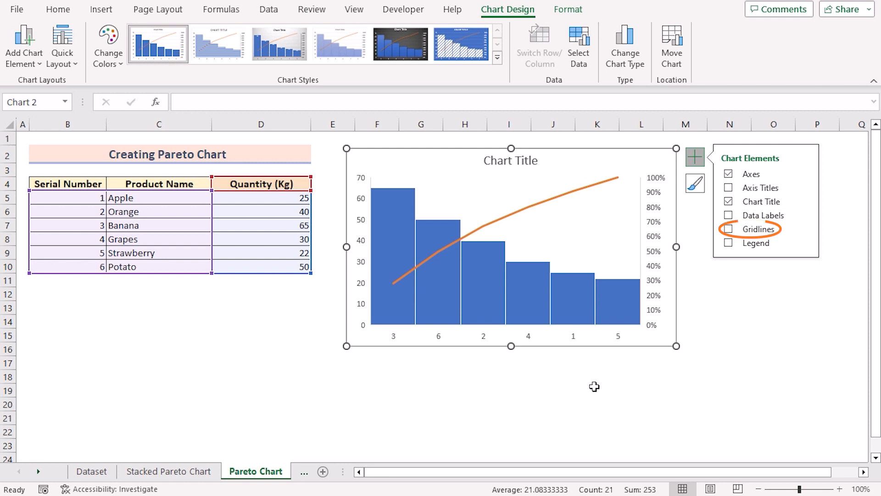
click(537, 387)
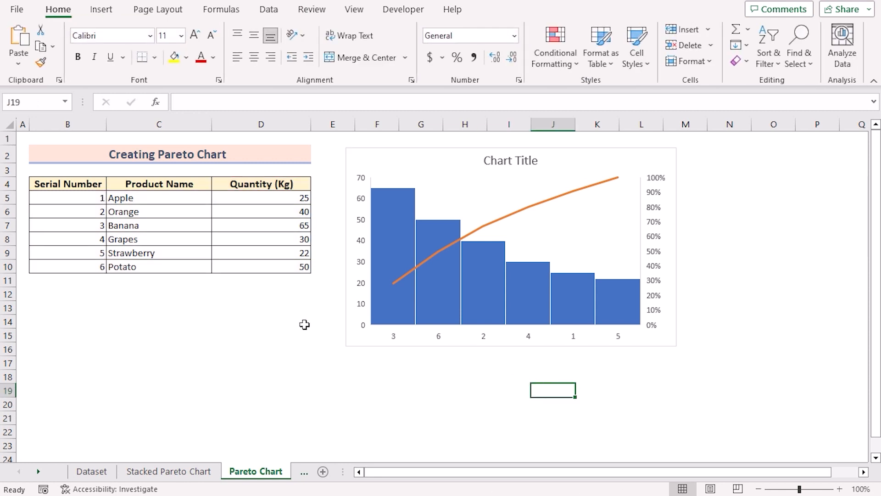